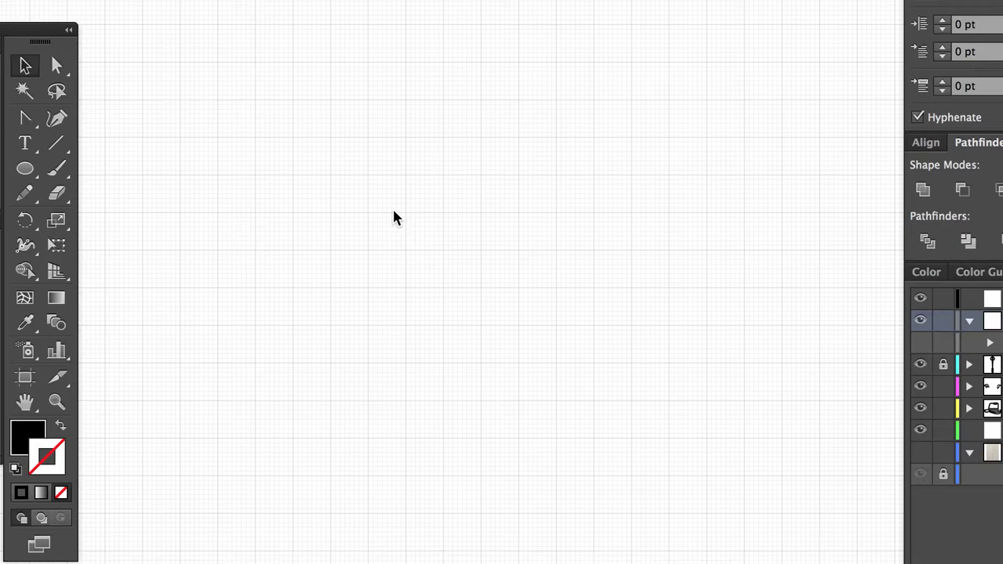
Draw a large black circle and pull its bottom anchor down into a teardrop.
{"action": "key", "text": "l"}
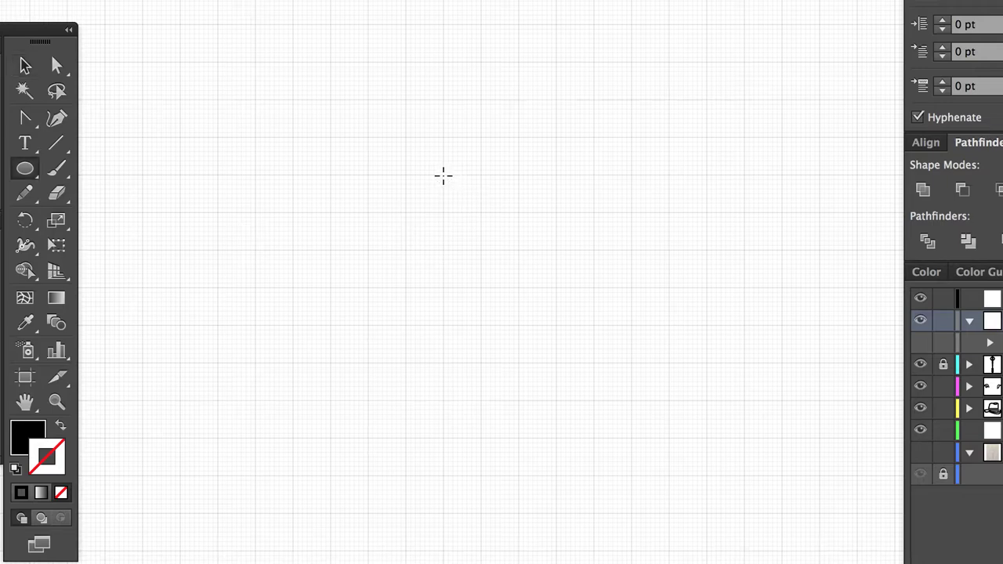
{"action": "left_click_drag", "start_coordinate": [444, 175], "coordinate": [595, 292]}
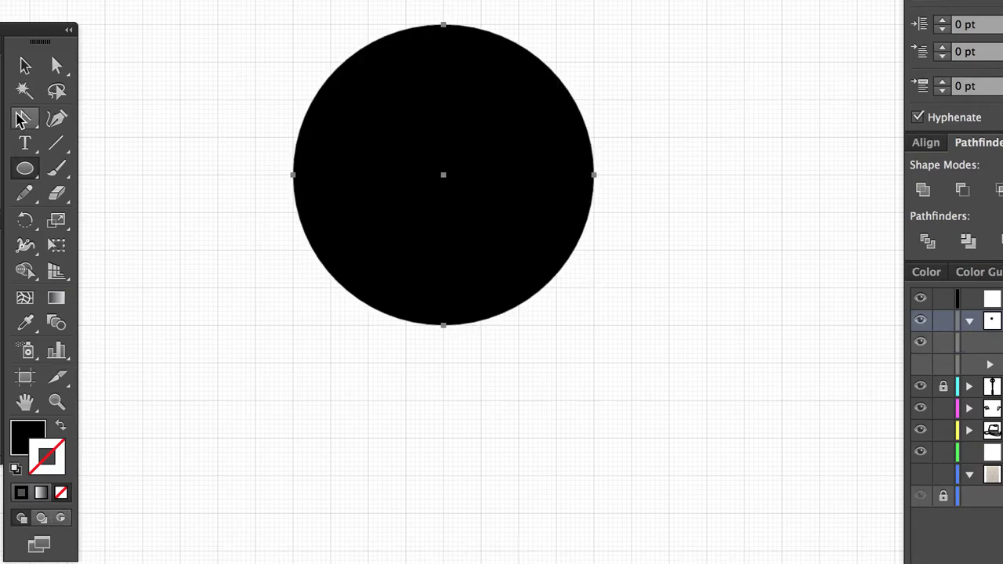
{"action": "left_click", "coordinate": [23, 118]}
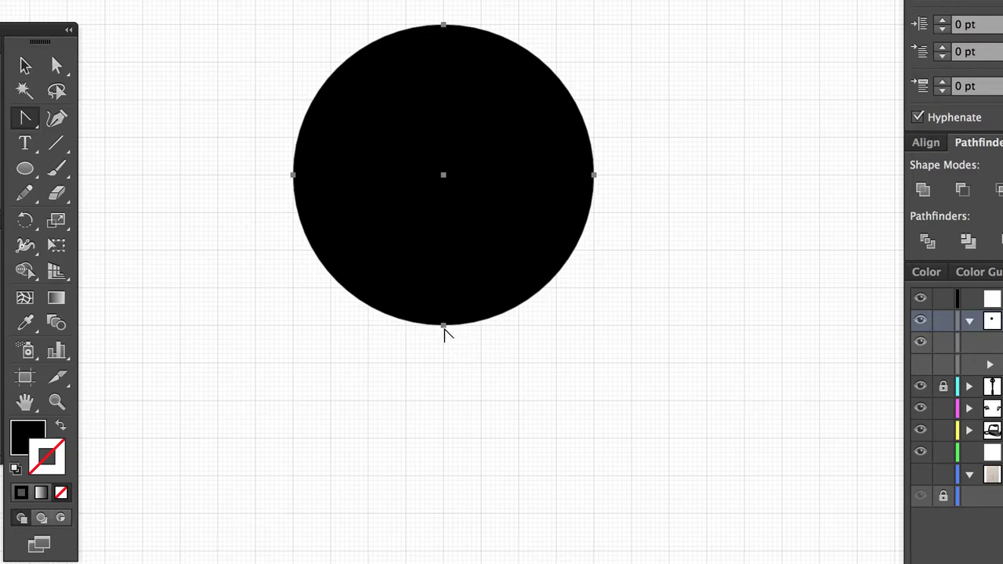
{"action": "left_click_drag", "start_coordinate": [444, 325], "coordinate": [458, 556]}
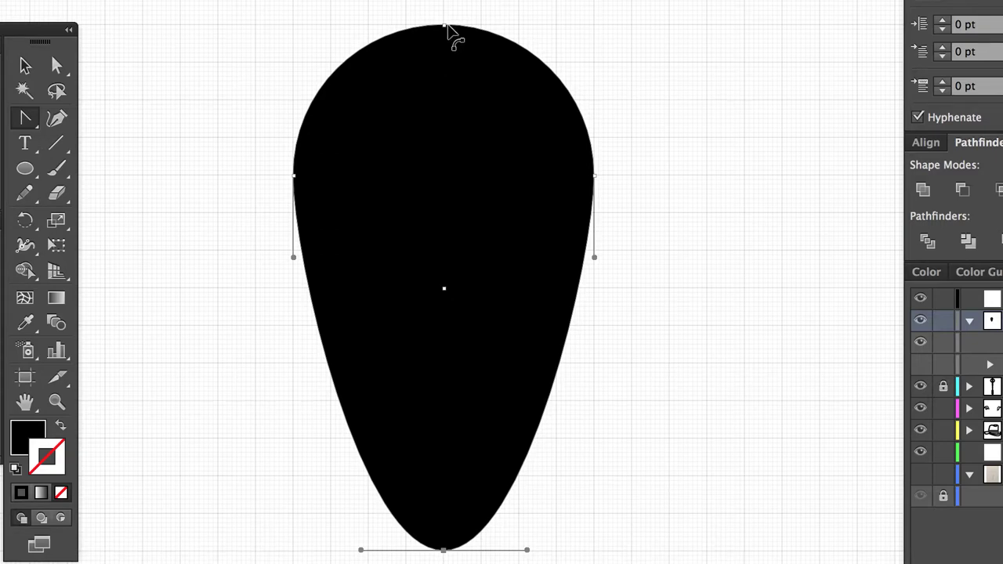
Try pulling curve handles out of the top point, then undo that crescent reshaping.
{"action": "left_click_drag", "start_coordinate": [445, 25], "coordinate": [370, 178]}
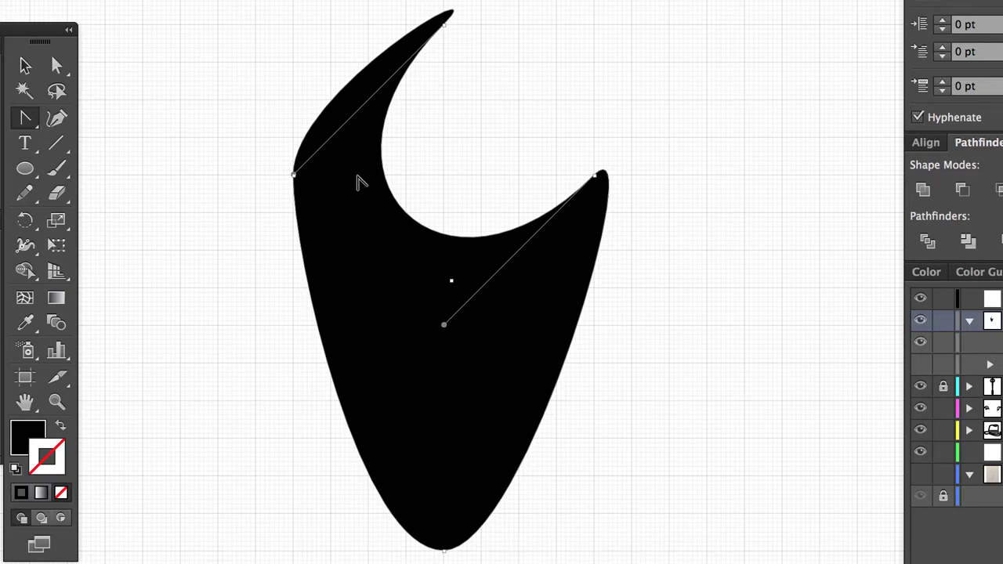
{"action": "key", "text": "super+z"}
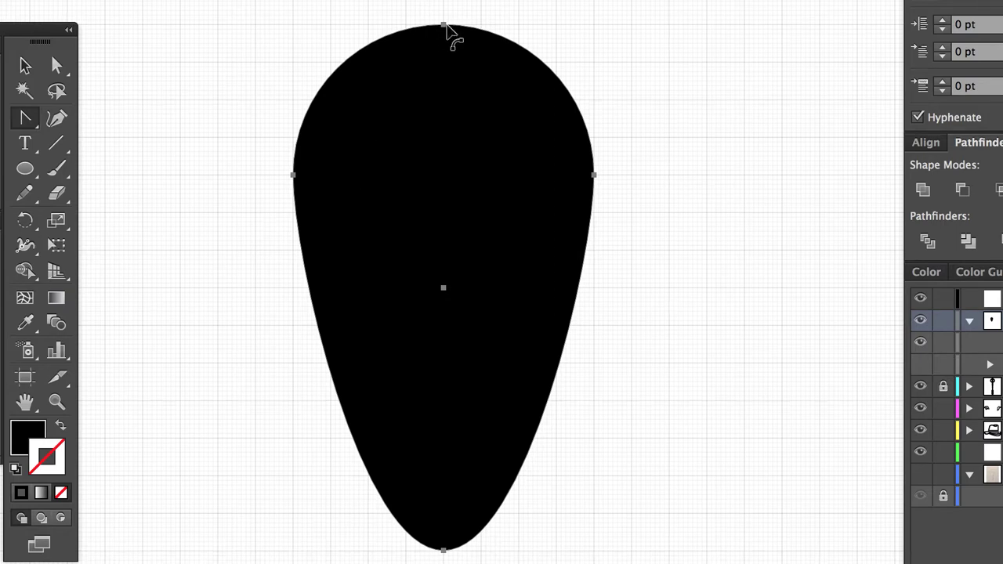
{"action": "left_click_drag", "start_coordinate": [445, 27], "coordinate": [437, 46]}
{"action": "left_click", "coordinate": [26, 67]}
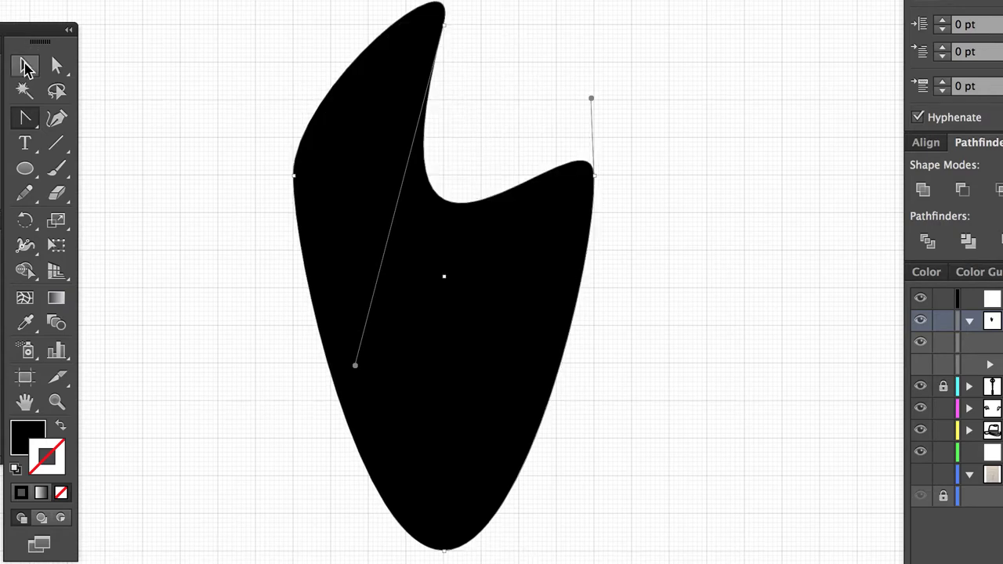
{"action": "left_click", "coordinate": [174, 72]}
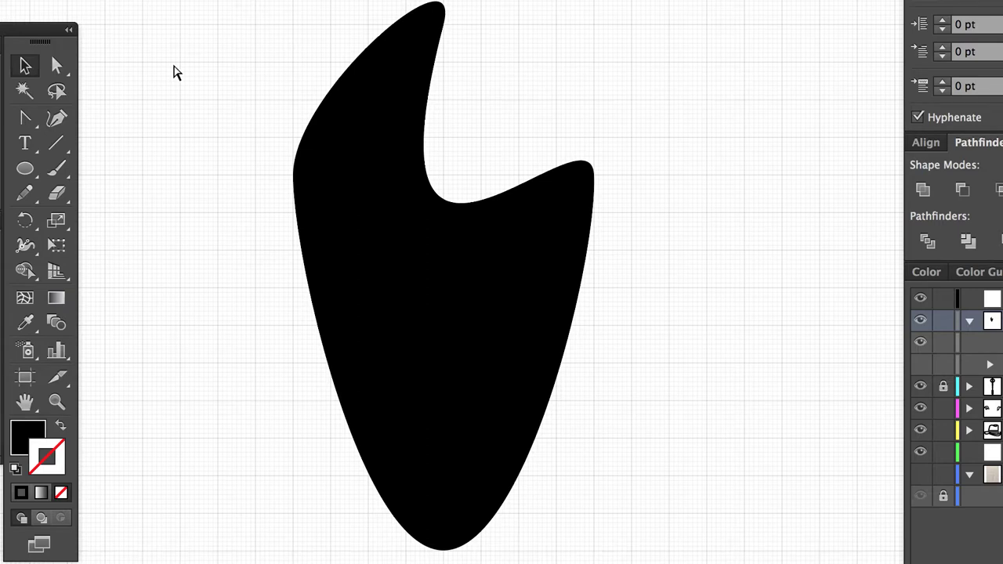
{"action": "key", "text": "super+z"}
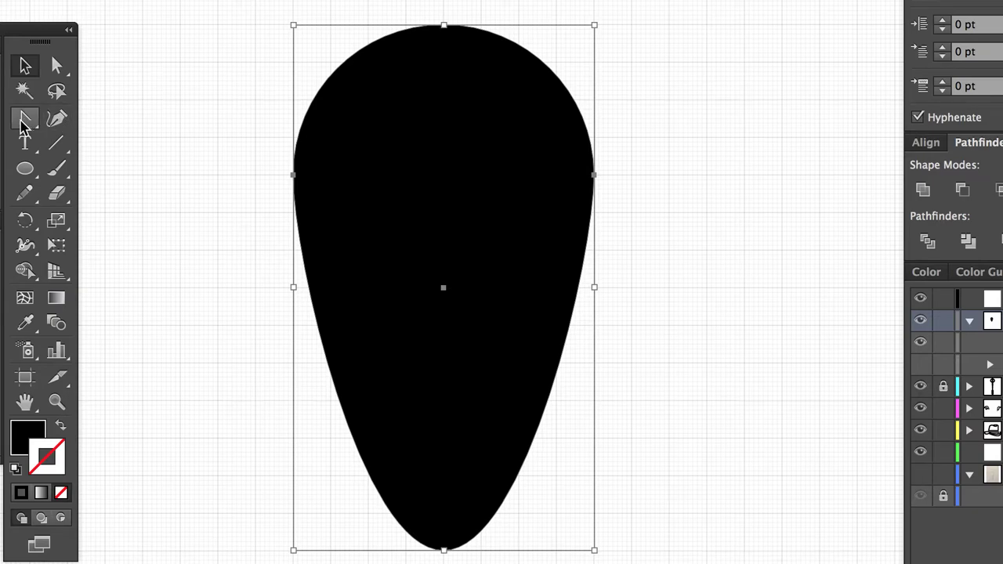
{"action": "left_click", "coordinate": [26, 118]}
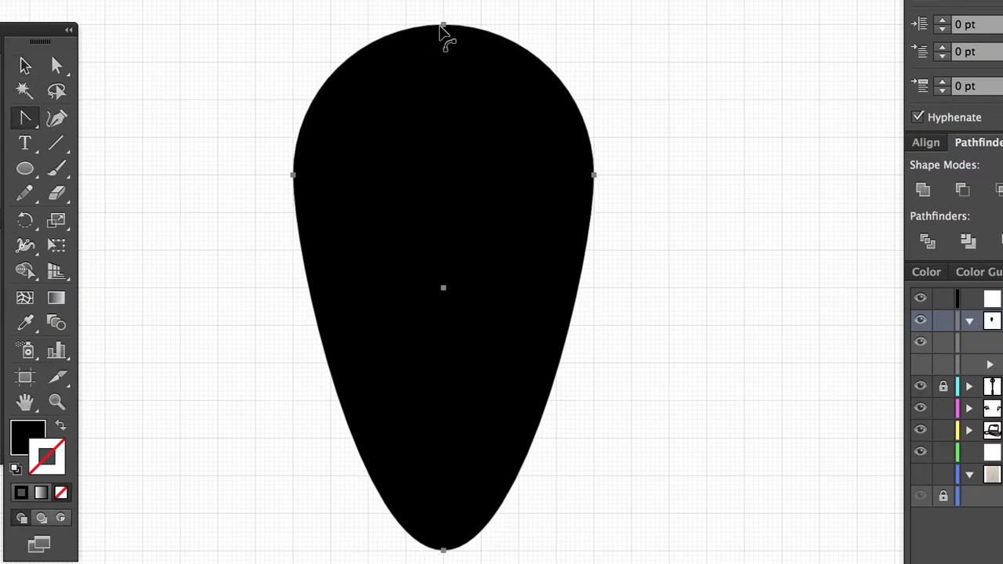
Drag the teardrop's top anchor down to make the top curve flatter and broader.
{"action": "left_click", "coordinate": [444, 26]}
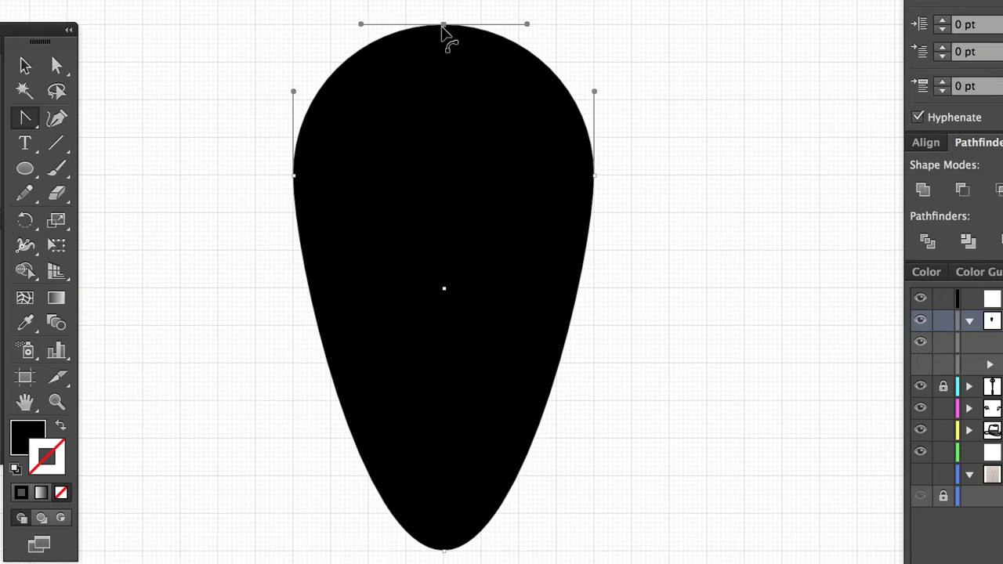
{"action": "left_click_drag", "start_coordinate": [443, 25], "coordinate": [445, 60]}
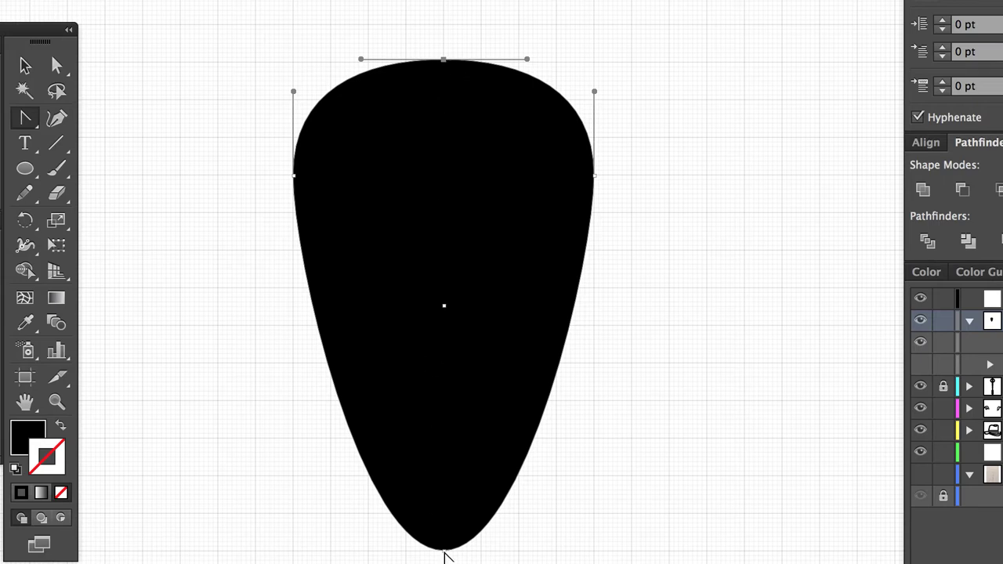
Shorten the bottom anchor's left and right curve handles to tighten the tip.
{"action": "left_click", "coordinate": [443, 550]}
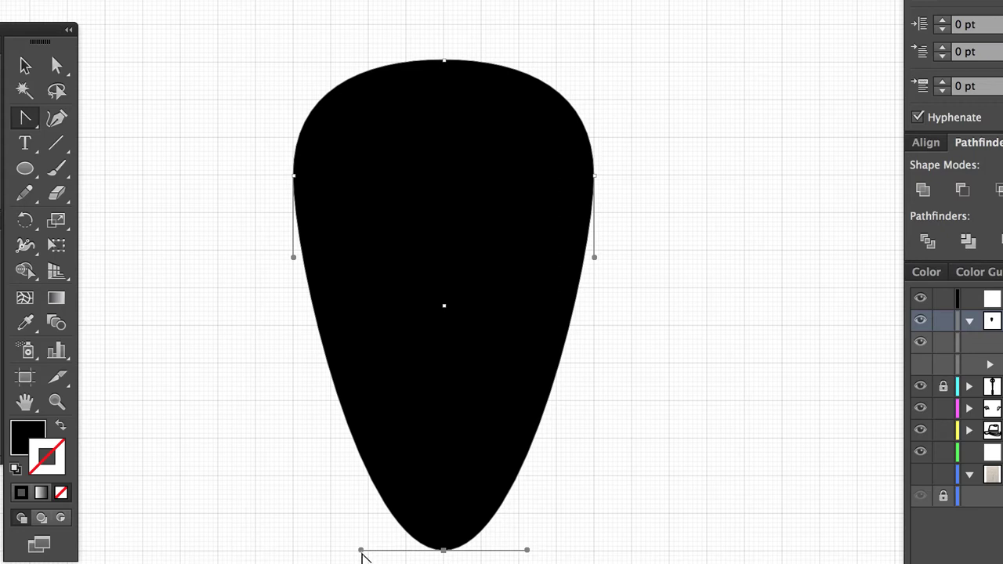
{"action": "left_click_drag", "start_coordinate": [362, 551], "coordinate": [408, 551]}
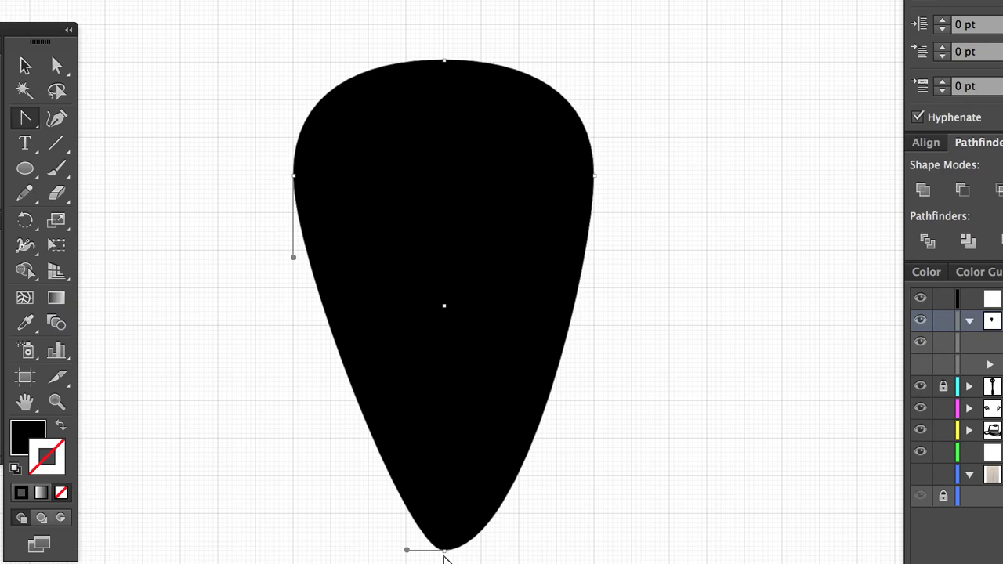
{"action": "left_click", "coordinate": [444, 552]}
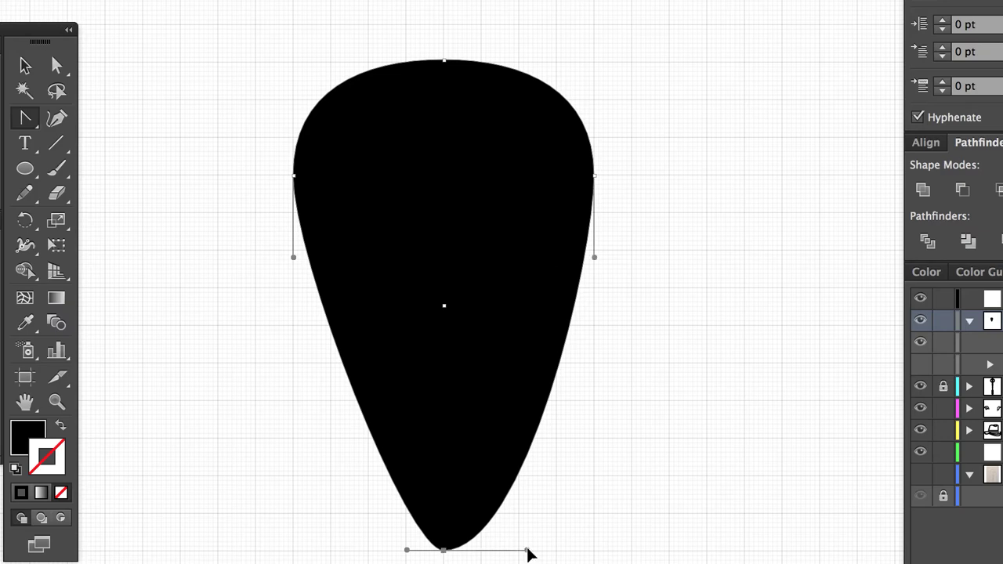
{"action": "left_click_drag", "start_coordinate": [526, 550], "coordinate": [483, 554]}
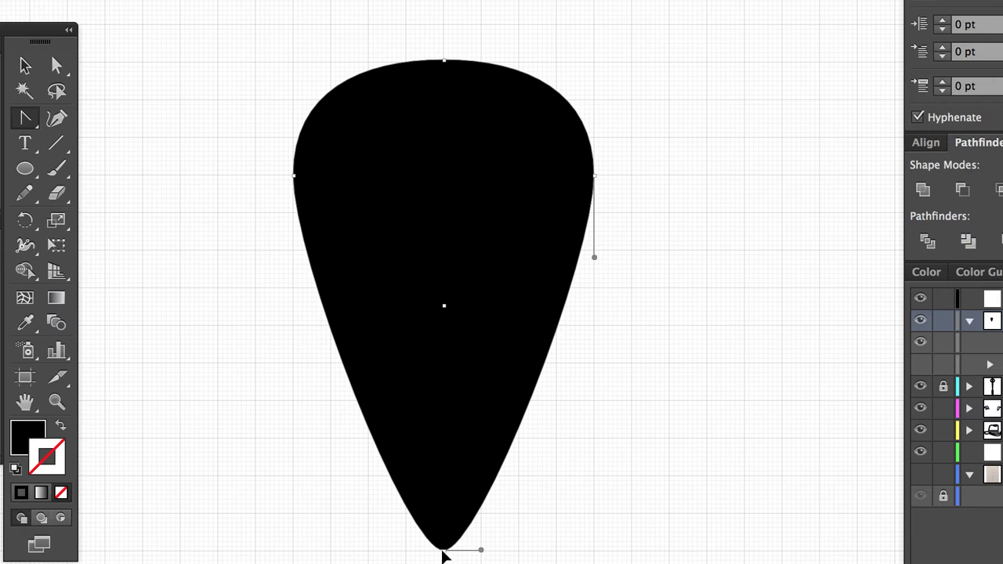
Raise the rounded bottom tip upward, undoing a trial sharp-corner conversion first.
{"action": "left_click", "coordinate": [444, 551]}
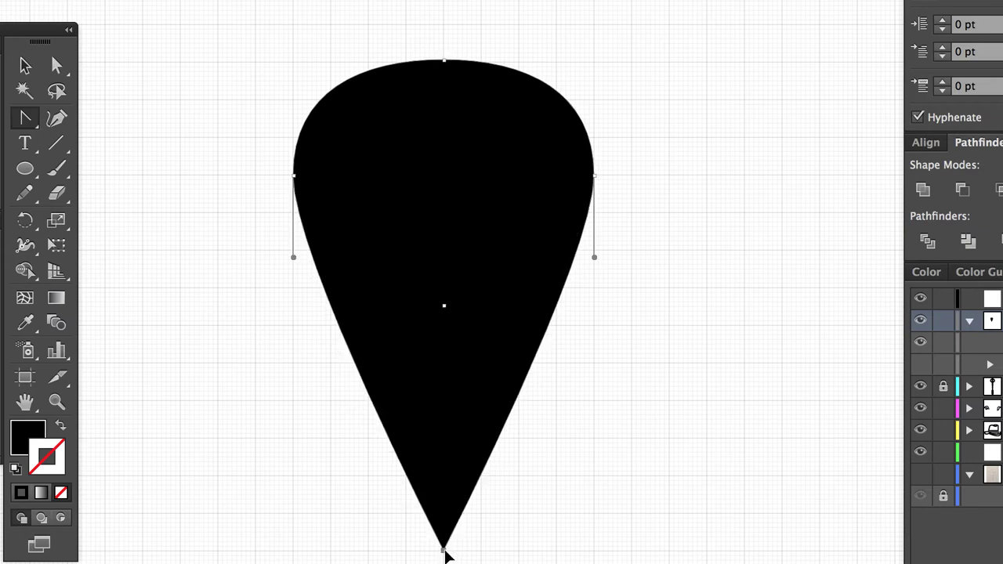
{"action": "key", "text": "super+z"}
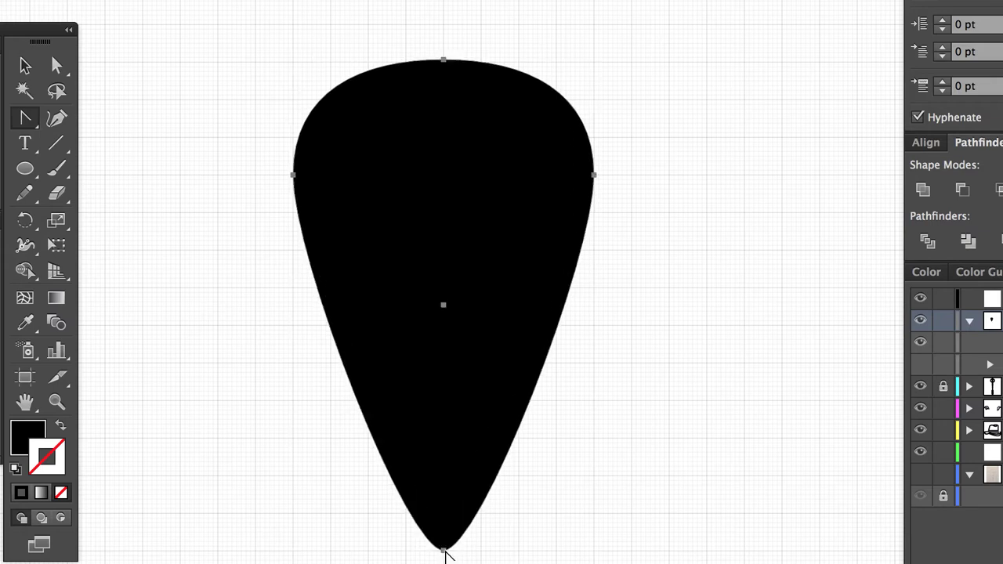
{"action": "left_click_drag", "start_coordinate": [444, 551], "coordinate": [450, 517]}
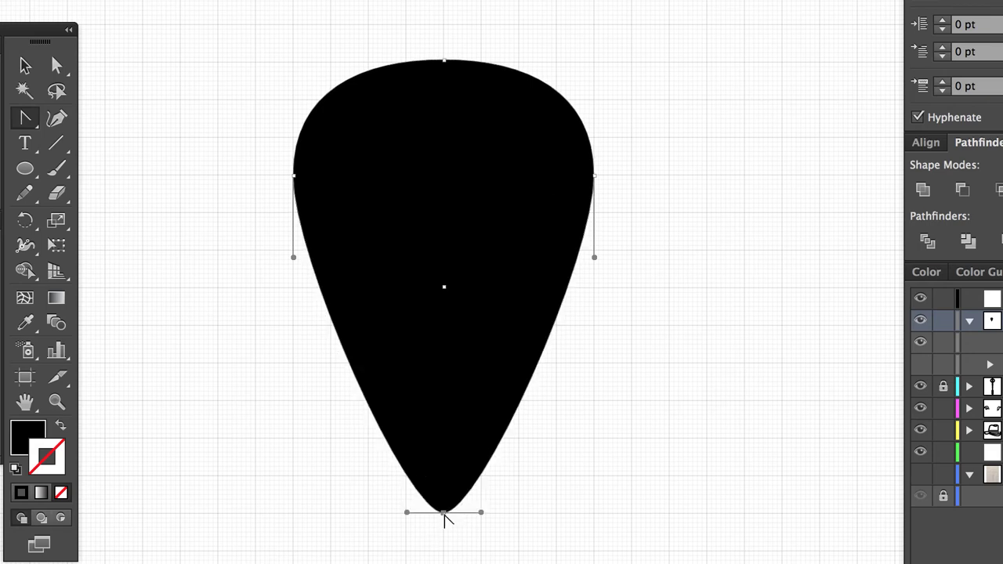
{"action": "left_click_drag", "start_coordinate": [446, 519], "coordinate": [448, 483]}
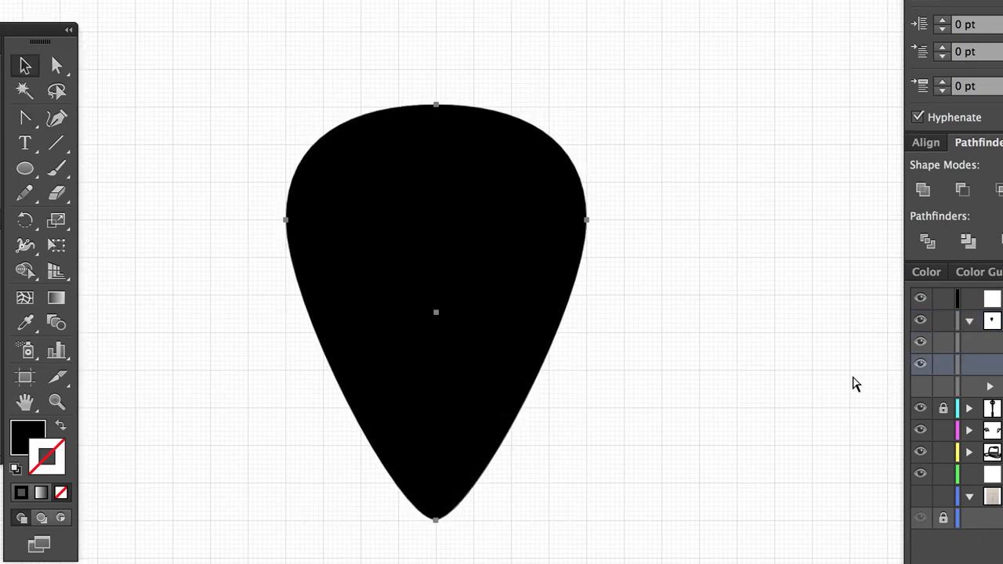
Offset the pick's path into a thick black outline ring and scale it slightly smaller.
{"action": "double_click", "coordinate": [26, 66]}
{"action": "key", "text": "Return"}
{"action": "key", "text": "shift+x"}
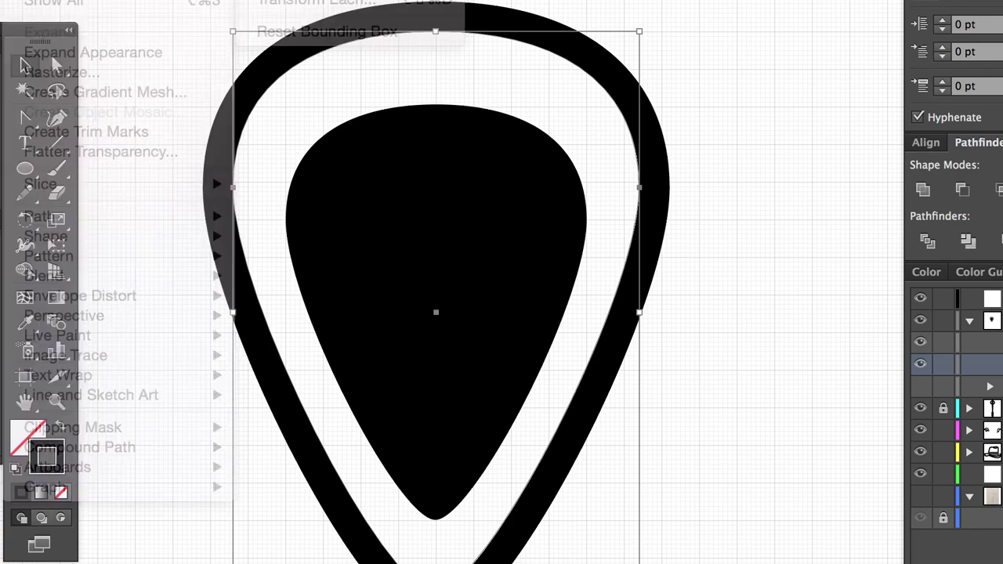
{"action": "left_click", "coordinate": [313, 31]}
{"action": "key", "text": "Up"}
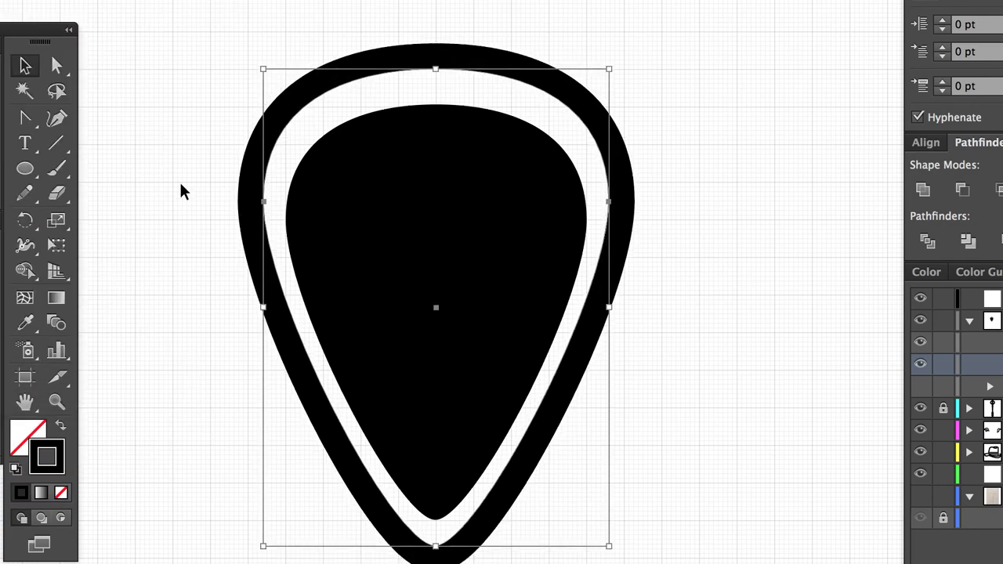
{"action": "key", "text": "Down"}
{"action": "left_click", "coordinate": [181, 186]}
Save the file, show the pencil sketch, and bend the grey banner into a 50% wave.
{"action": "key", "text": "super+s"}
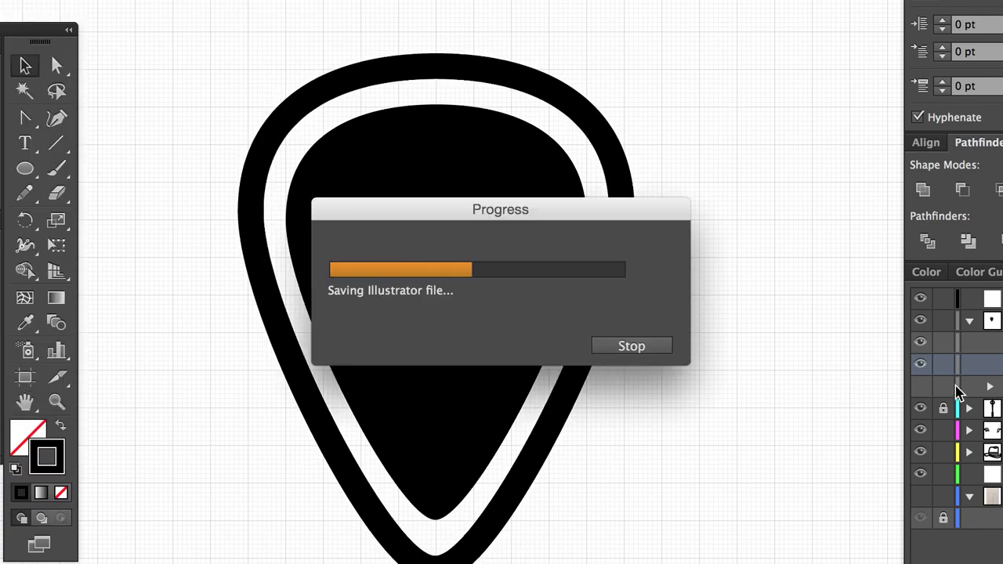
{"action": "left_click", "coordinate": [920, 385]}
{"action": "scroll", "coordinate": [663, 405], "scroll_direction": "up", "scroll_amount": 5}
{"action": "scroll", "coordinate": [550, 329], "scroll_direction": "down", "scroll_amount": 2}
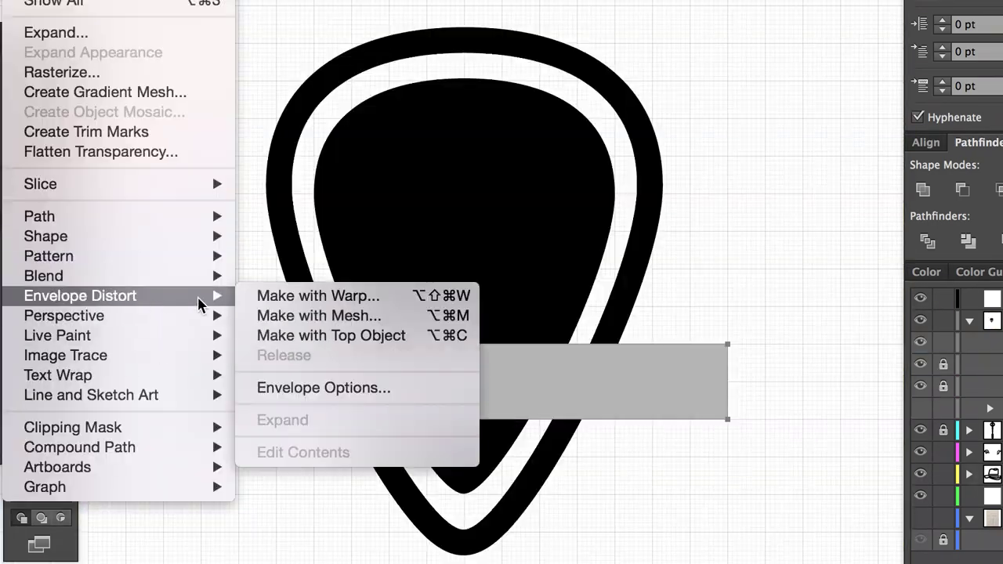
{"action": "left_click", "coordinate": [313, 298]}
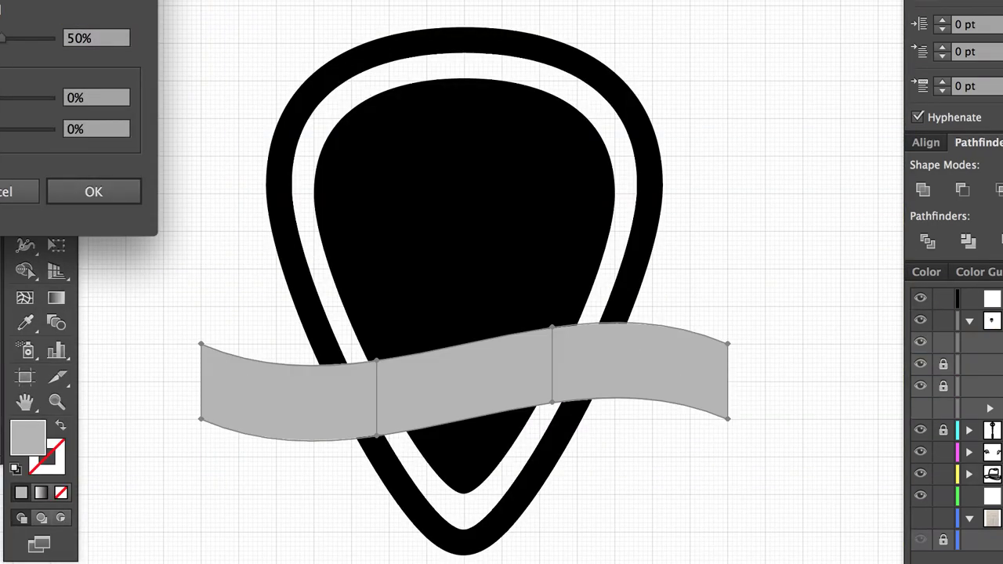